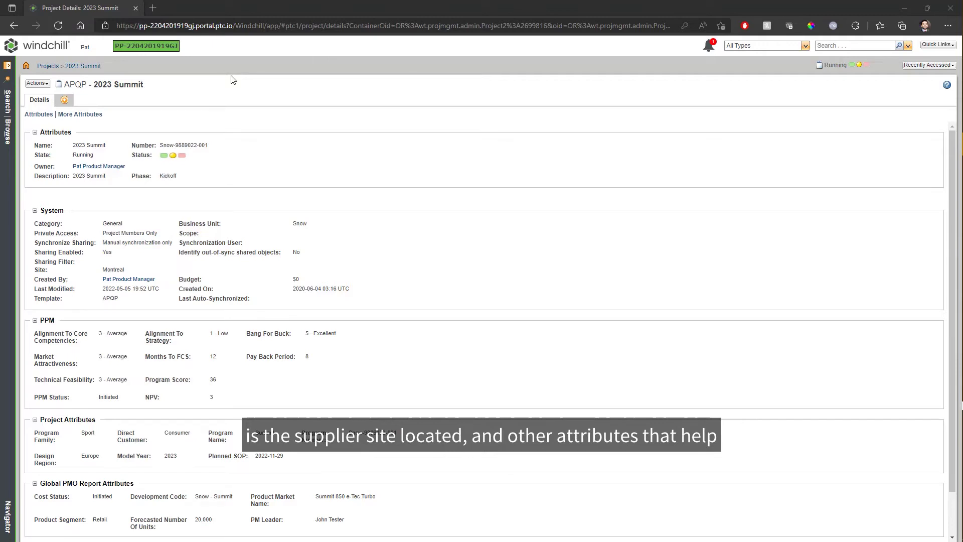
From the 2023 Summit details page, open the navigator listing recent projects
click(7, 128)
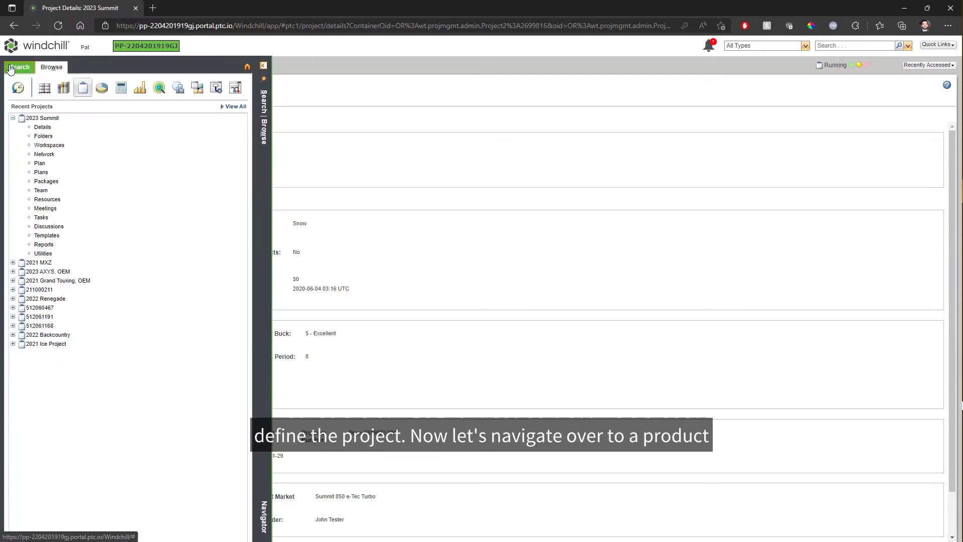
Browse to the WGM-AutoCAD product's CAD folder in recent products
click(44, 88)
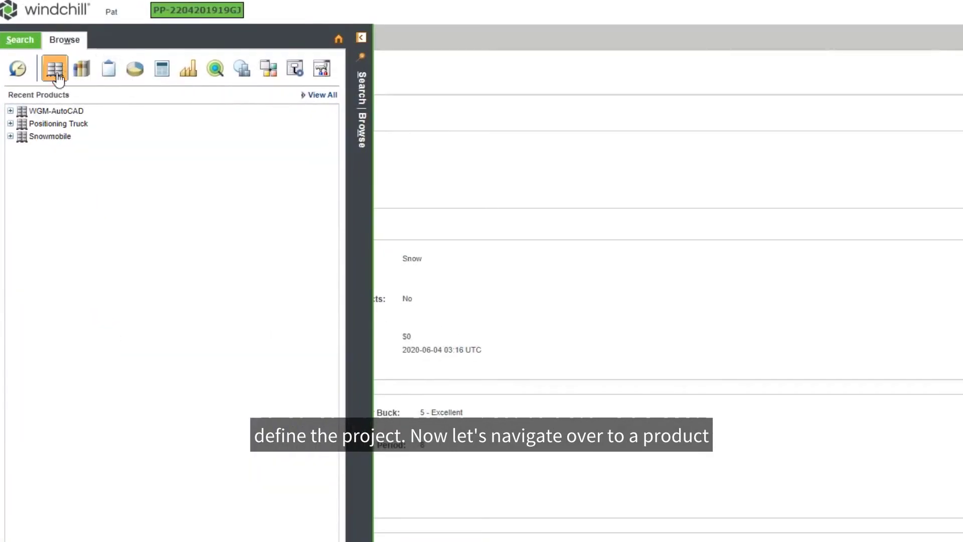
click(57, 111)
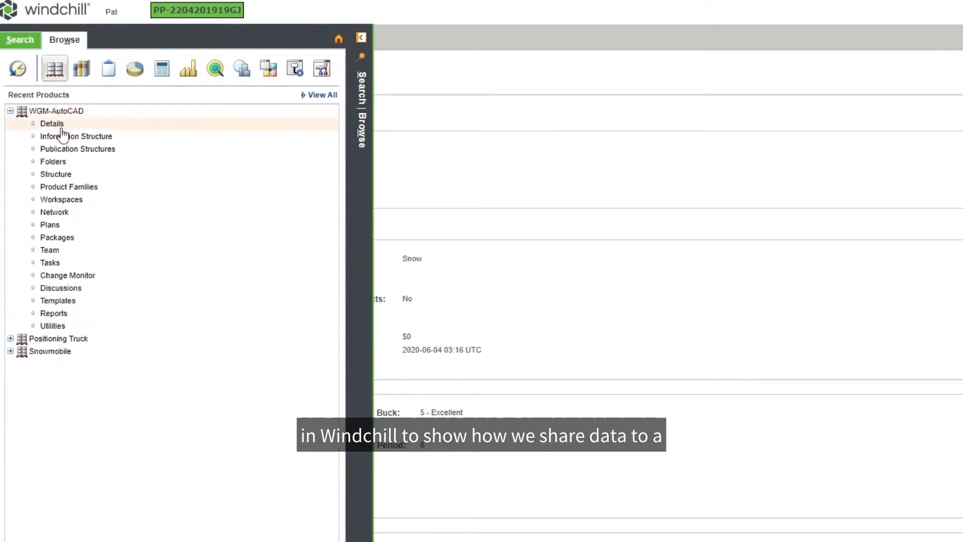
click(73, 162)
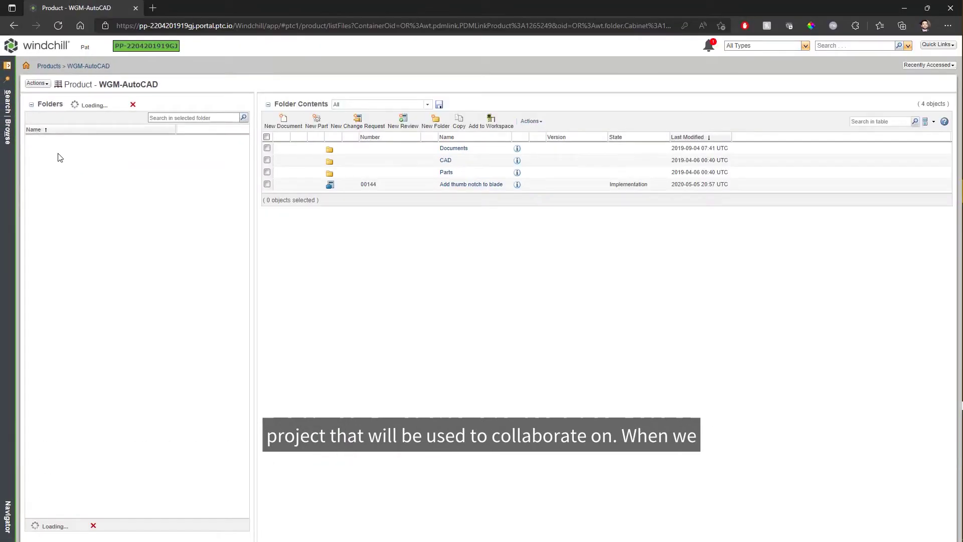
click(444, 164)
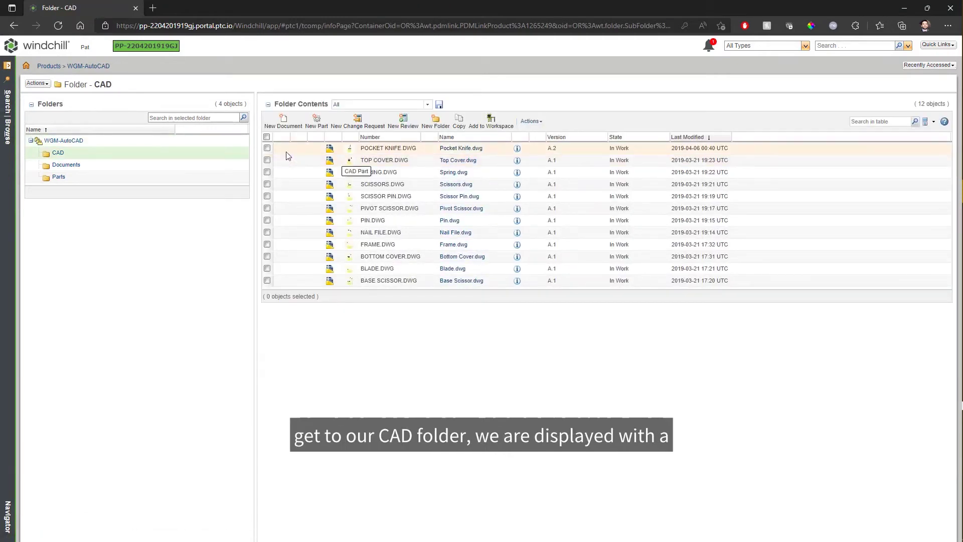
Select all twelve CAD drawings and choose Add to Project
click(267, 137)
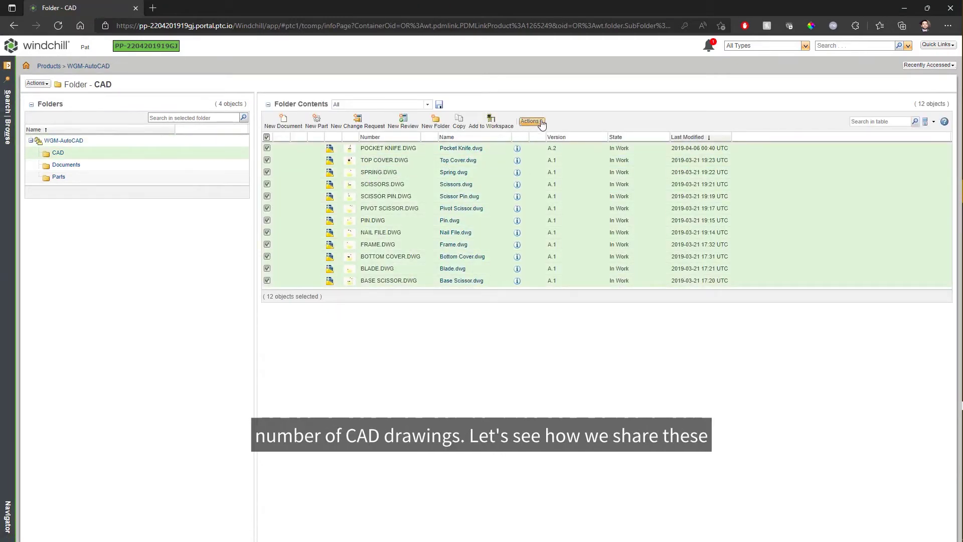
click(531, 121)
mouse_move(577, 391)
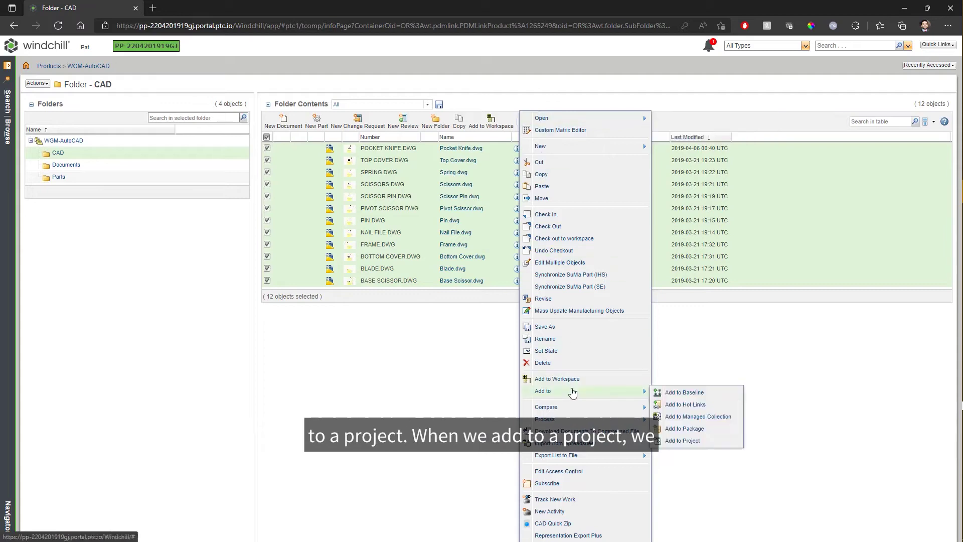
click(678, 444)
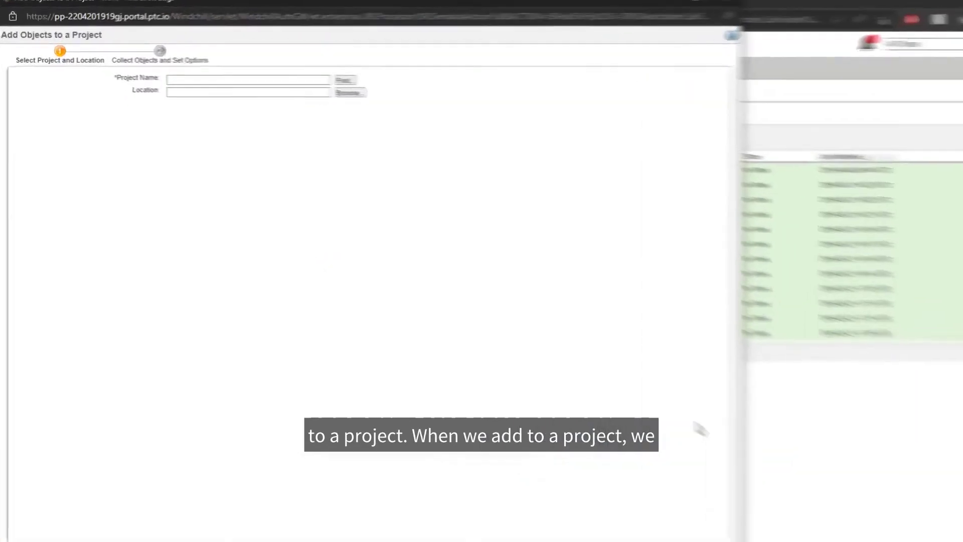
Choose 2023 Summit as the target project
click(284, 75)
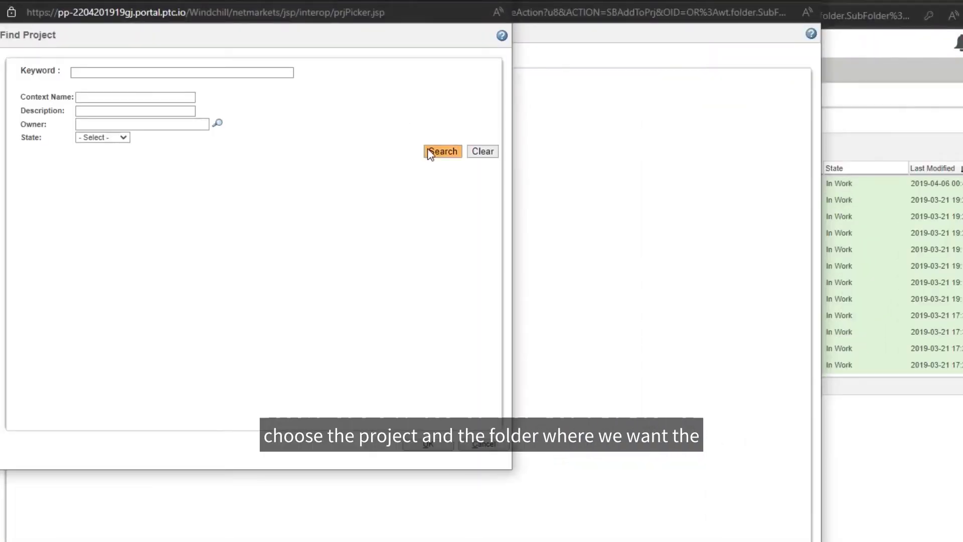
click(442, 151)
scroll(386, 255, down, 3)
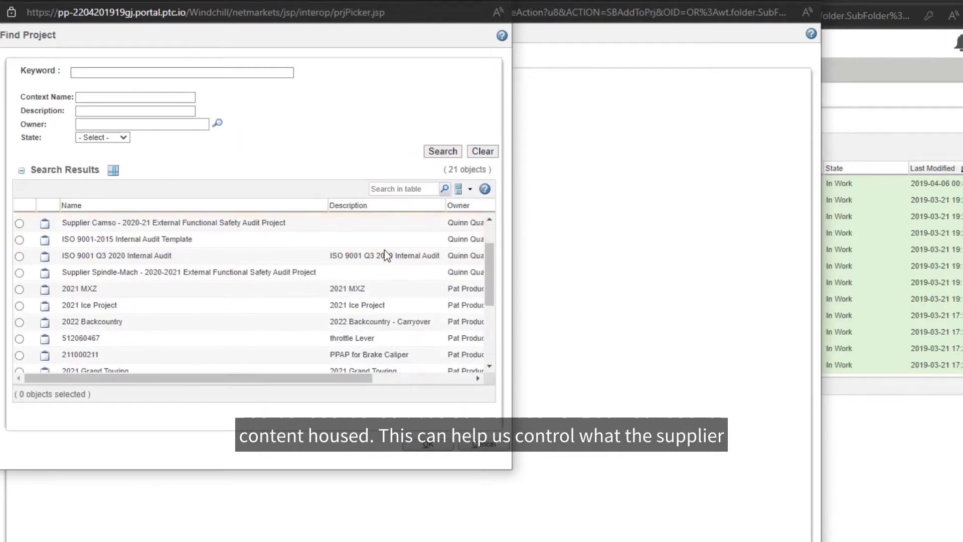
click(19, 356)
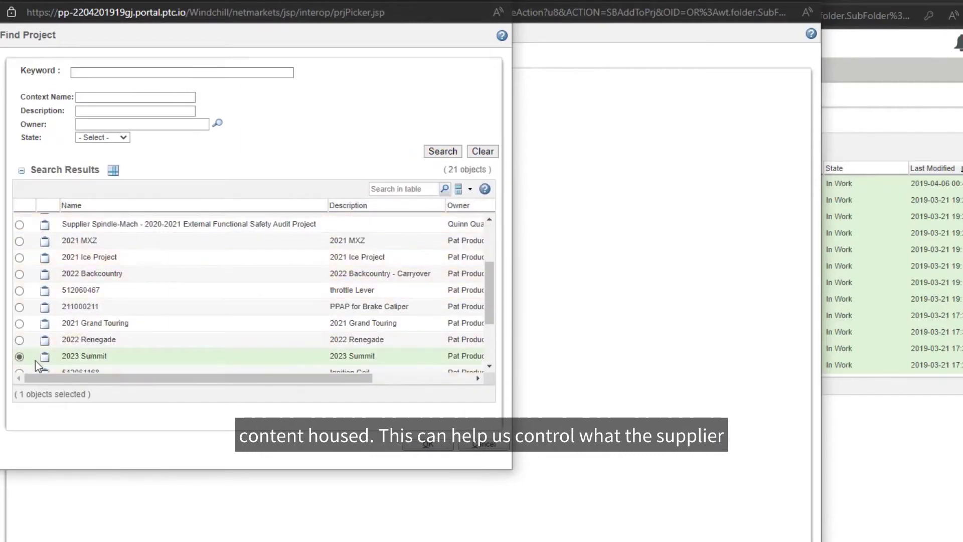
click(430, 446)
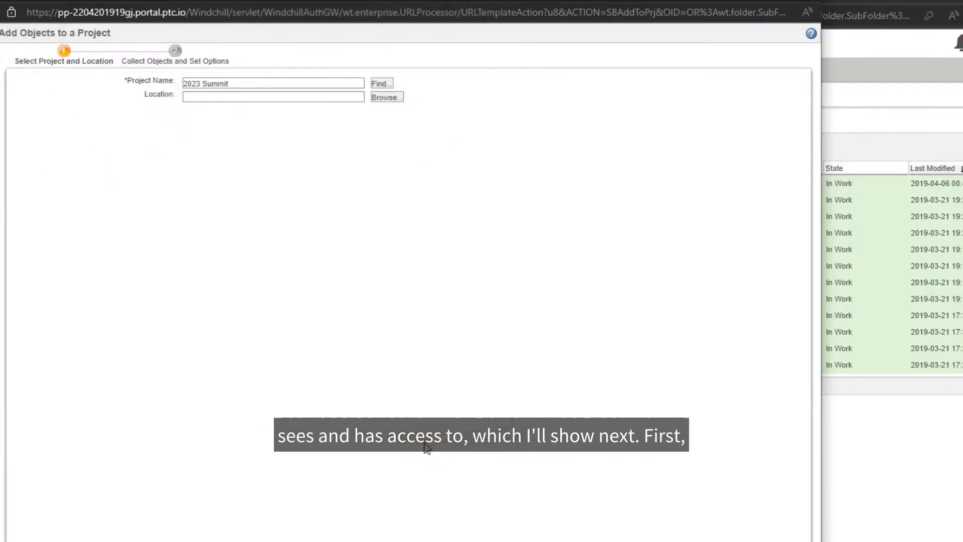
Set the destination folder to 020 - Product Design and Development/Designs
click(388, 98)
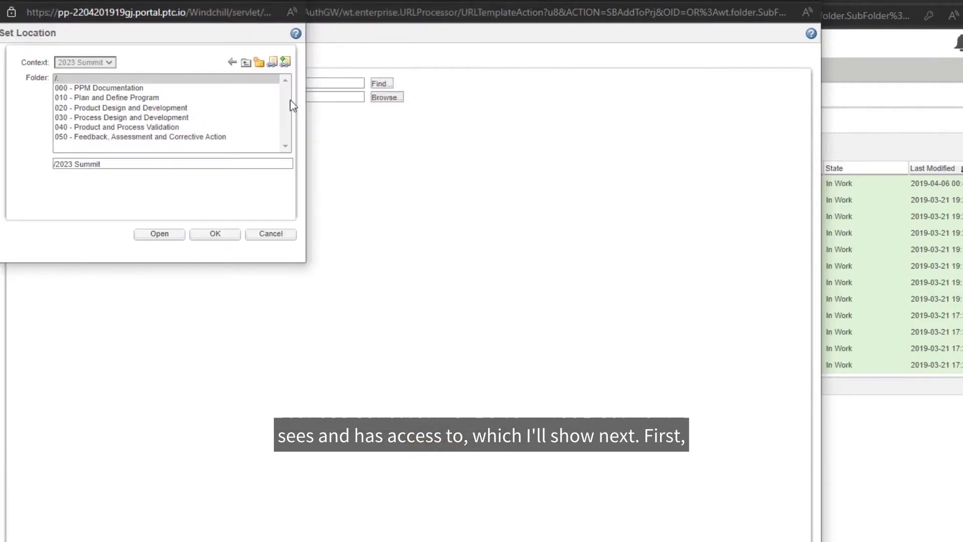
double_click(183, 107)
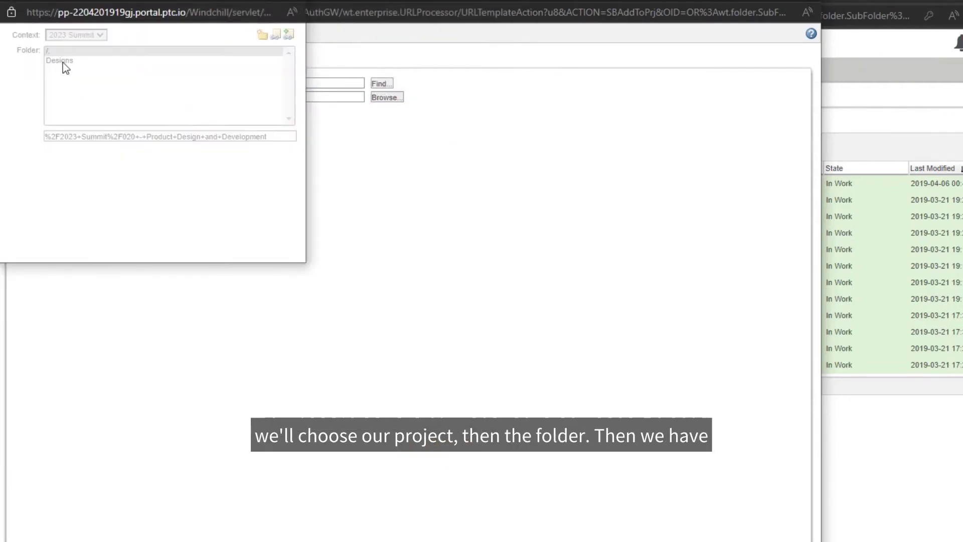
double_click(73, 88)
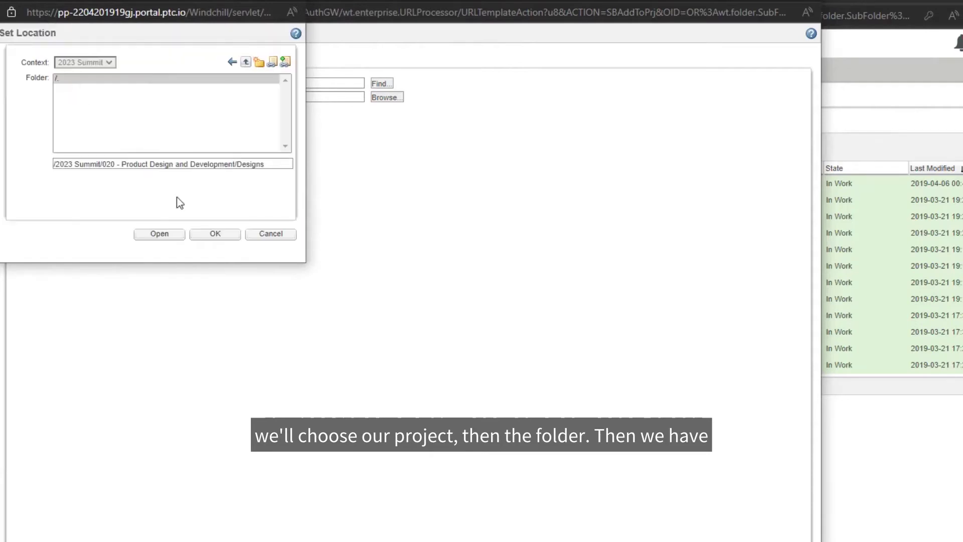
click(269, 238)
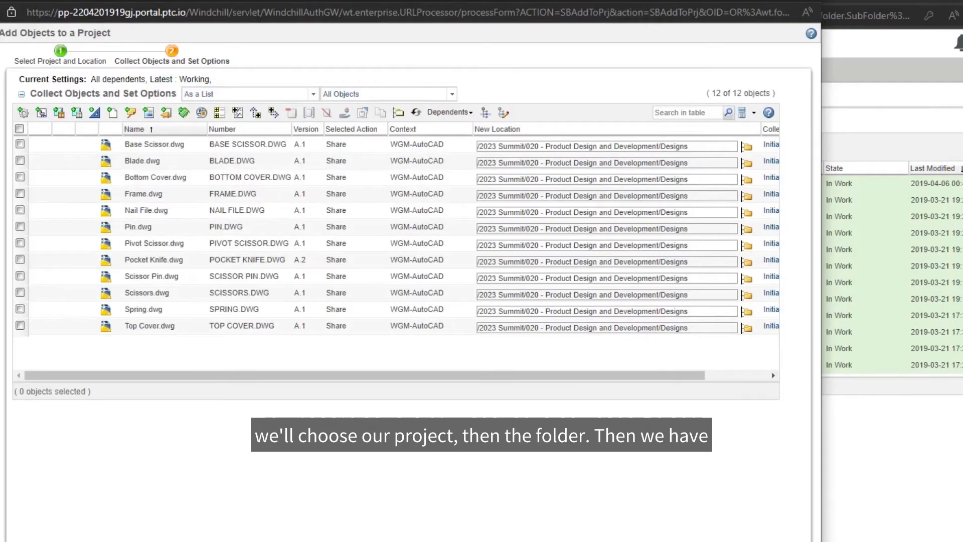
Select the twelve drawings plus their related parts and share all 24 objects
click(19, 129)
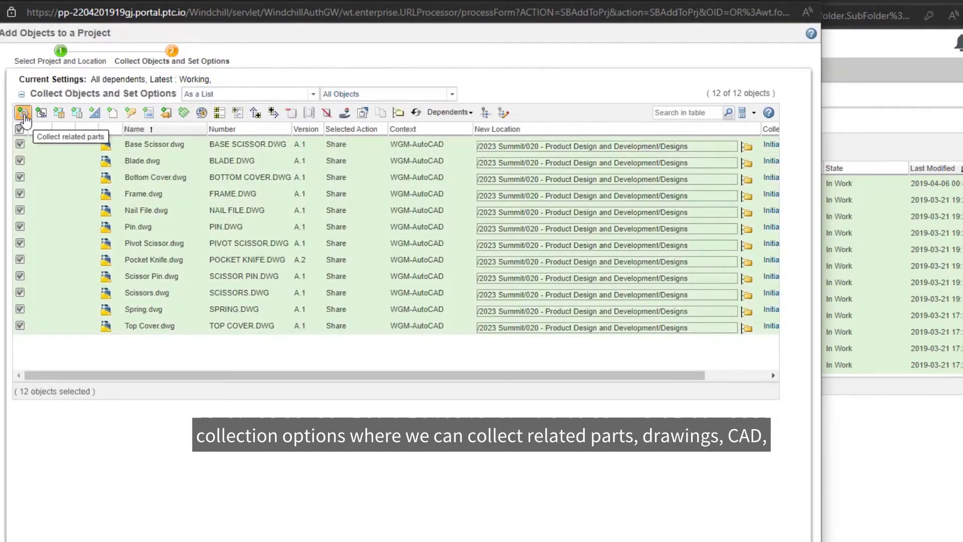
click(23, 114)
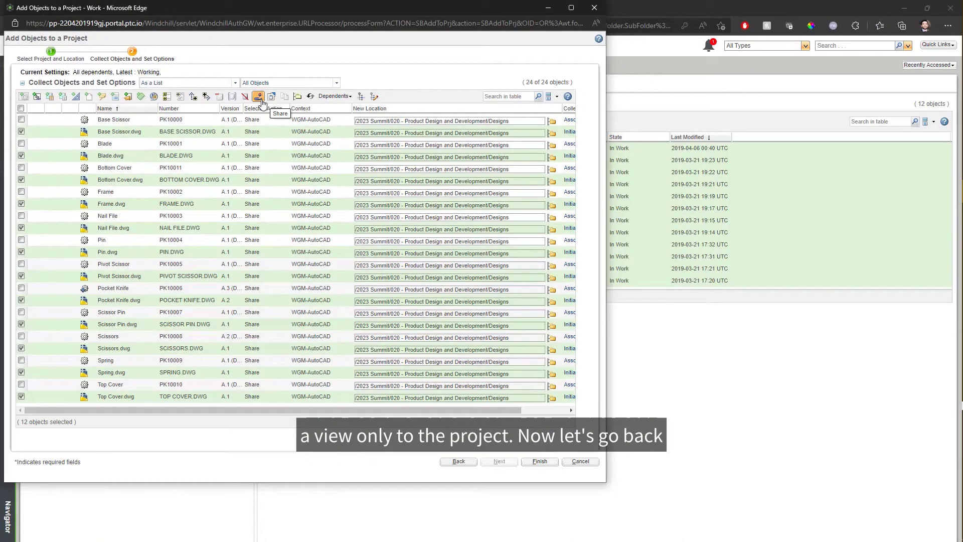
click(541, 461)
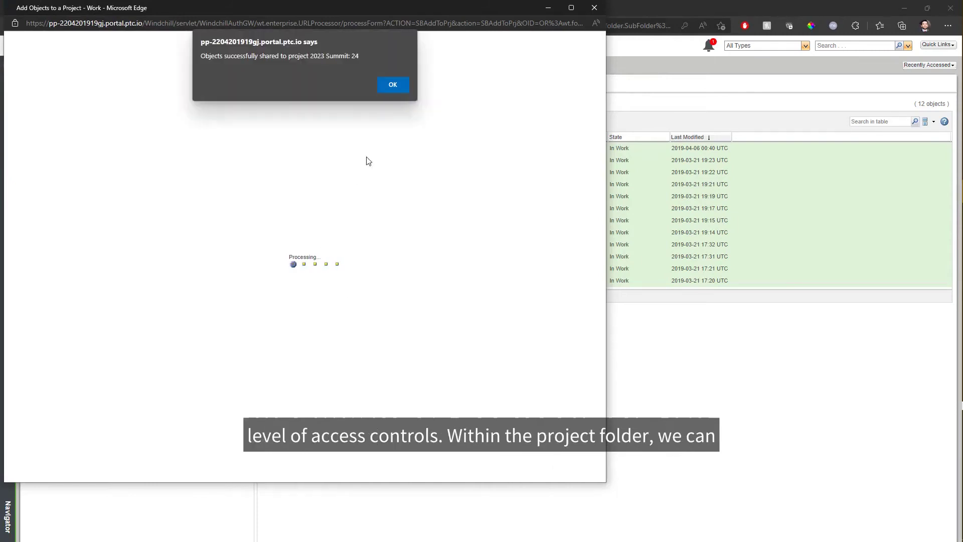
Dismiss the success alert and check the shared files in 2023 Summit's Designs folder
click(391, 86)
click(7, 301)
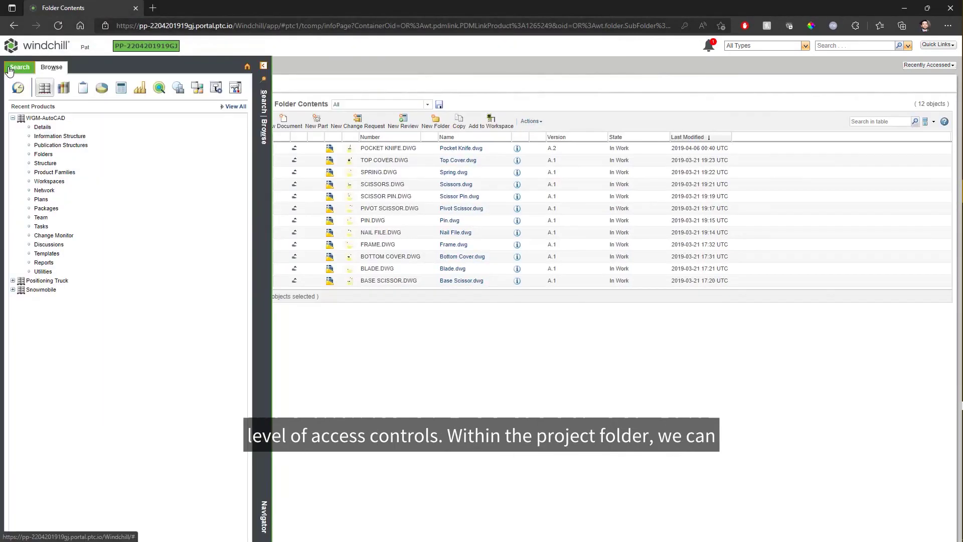
click(84, 90)
click(56, 144)
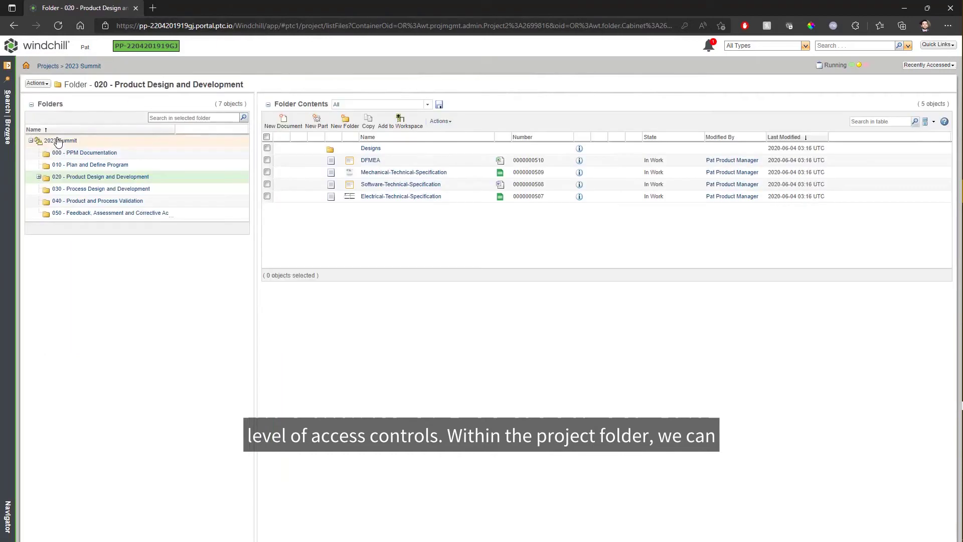
click(368, 151)
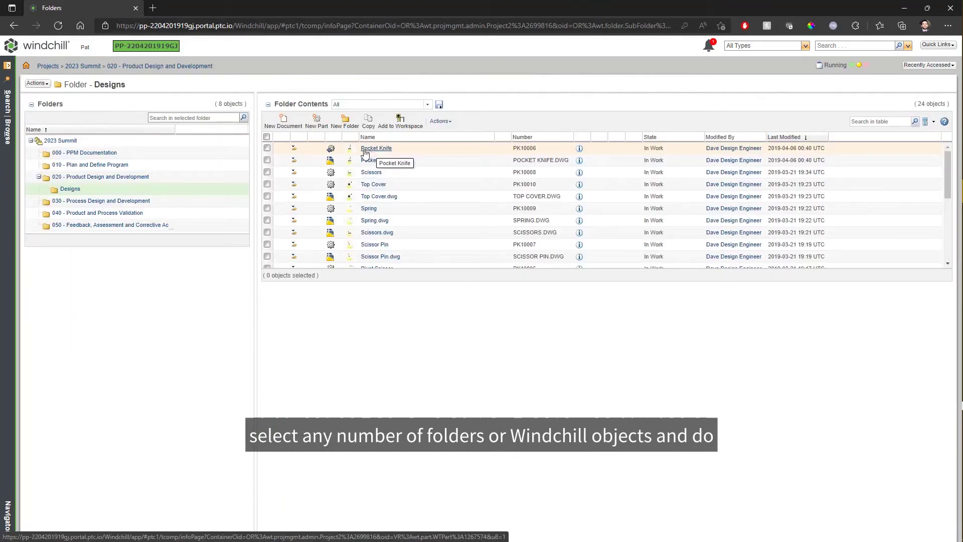
Select all six top-level 2023 Summit folders and choose Edit Access Control
click(63, 141)
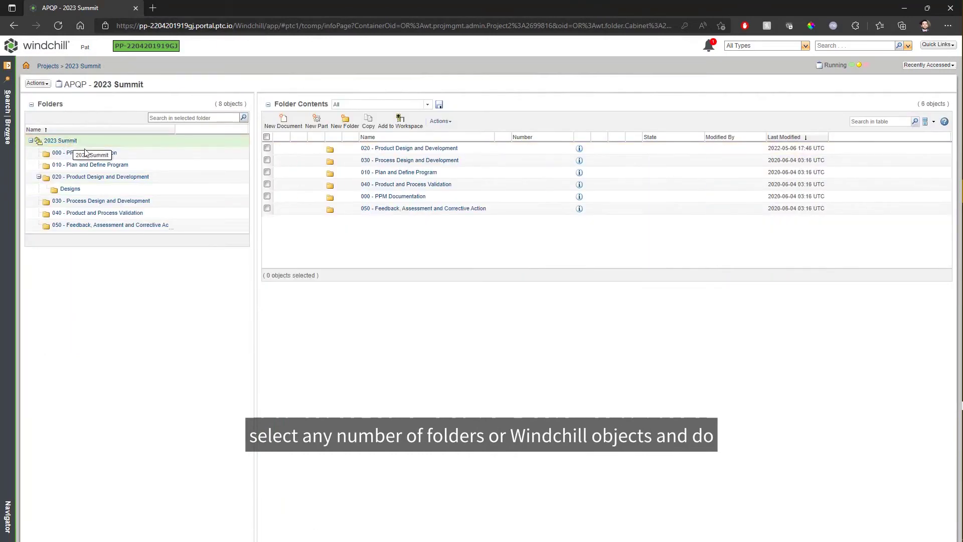
click(267, 137)
click(441, 121)
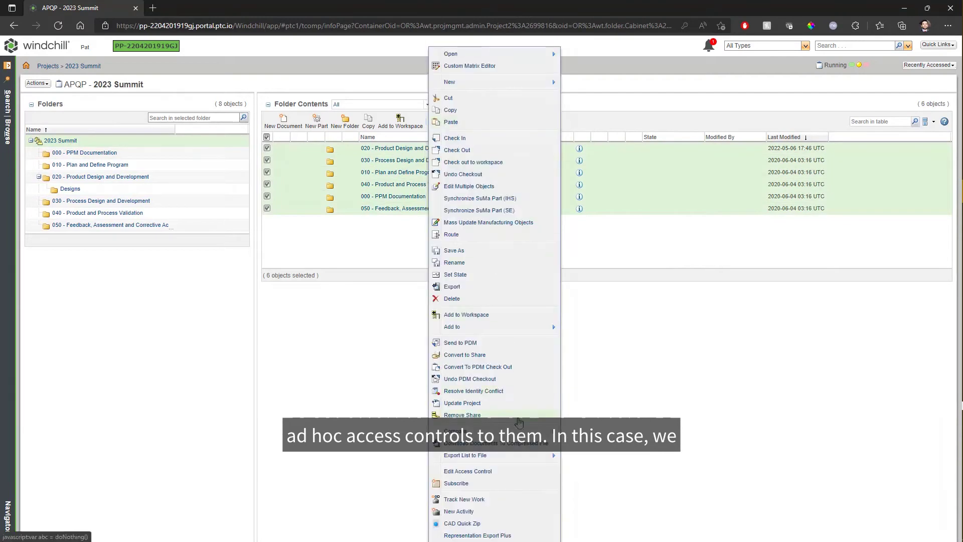
click(479, 473)
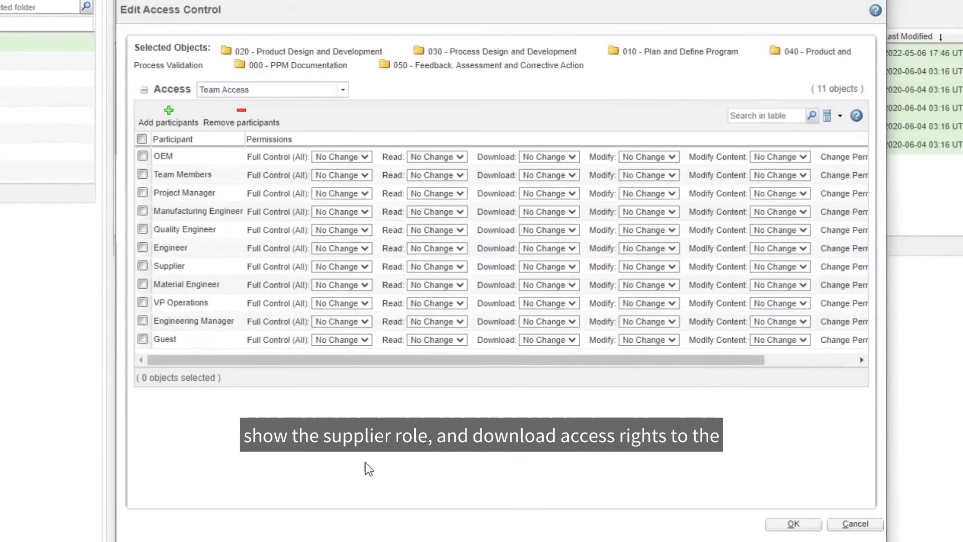
Set the Supplier role's Read and Download permissions to Remove and apply
click(142, 266)
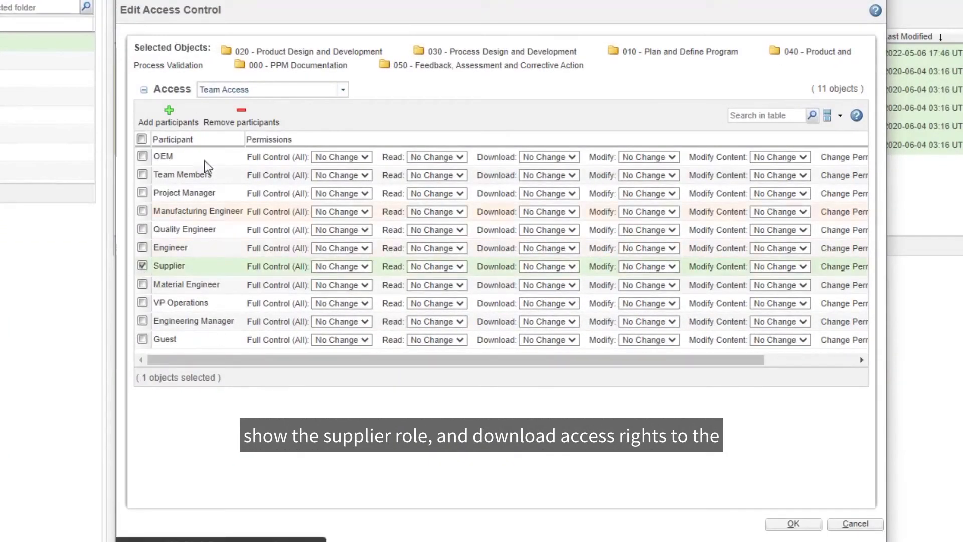
click(429, 267)
click(432, 302)
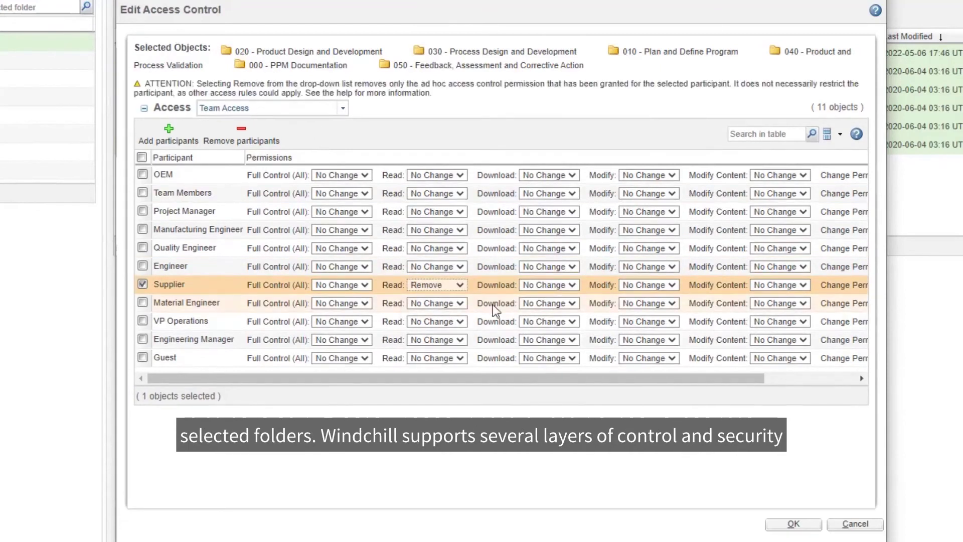
click(548, 285)
click(538, 321)
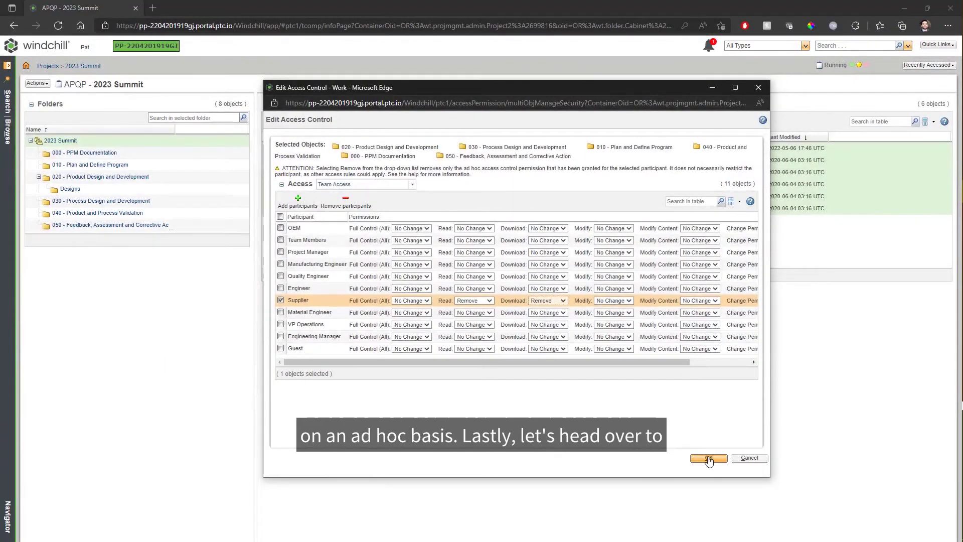
click(794, 524)
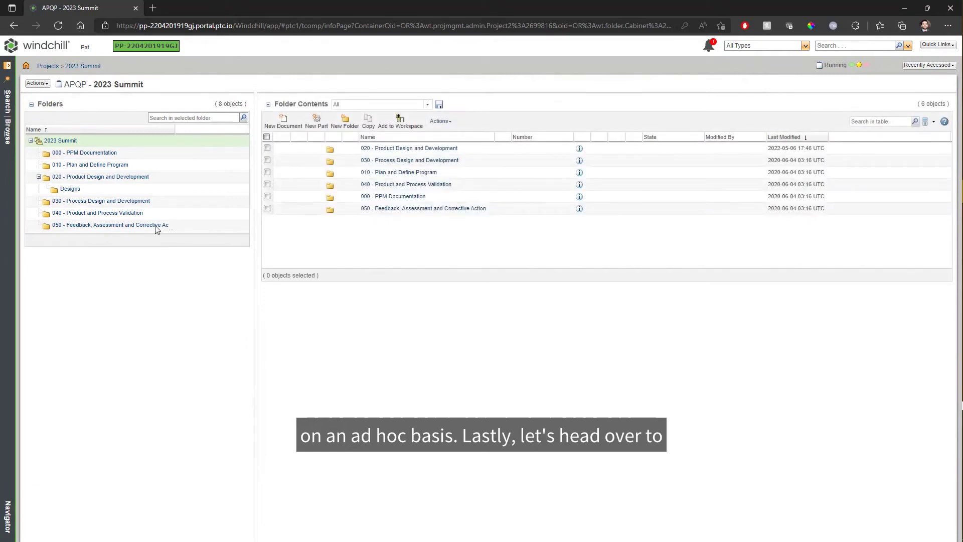
Open the 2023 Summit Plan from the navigator to view its schedule
click(8, 143)
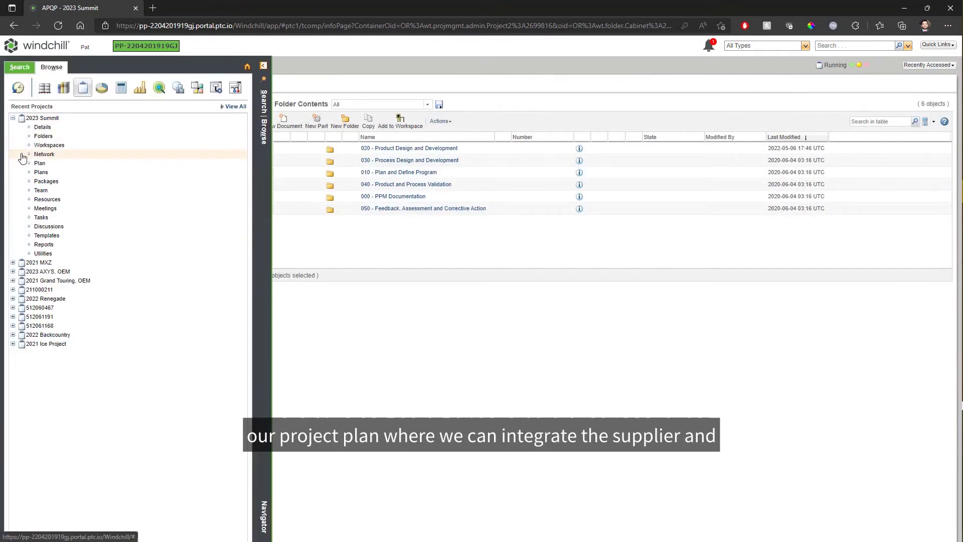
click(42, 164)
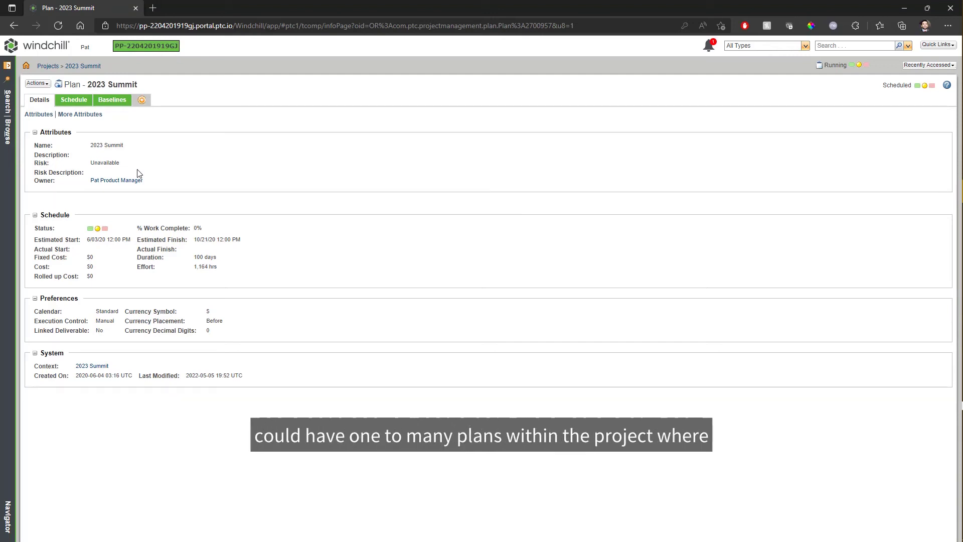
click(75, 100)
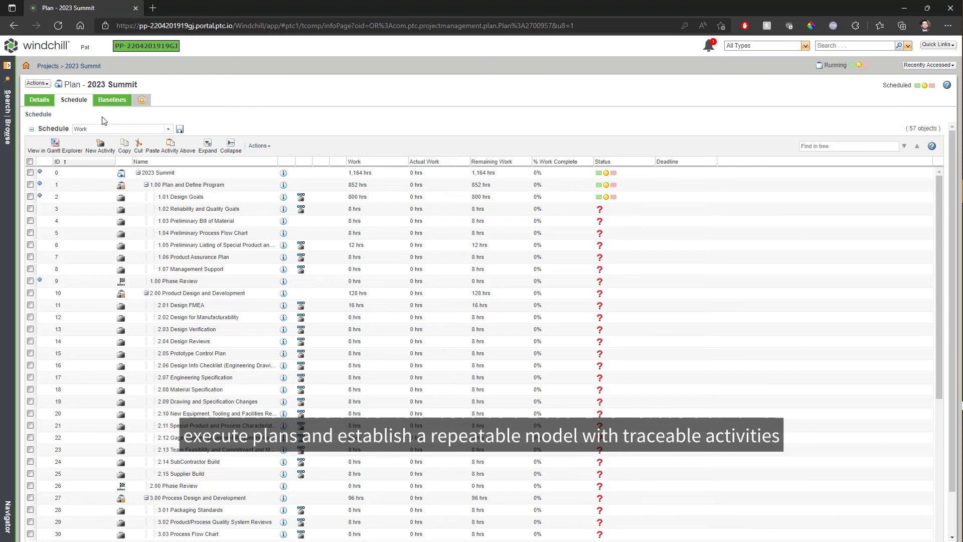
Select all schedule activities and open them in Gantt Explorer
click(30, 161)
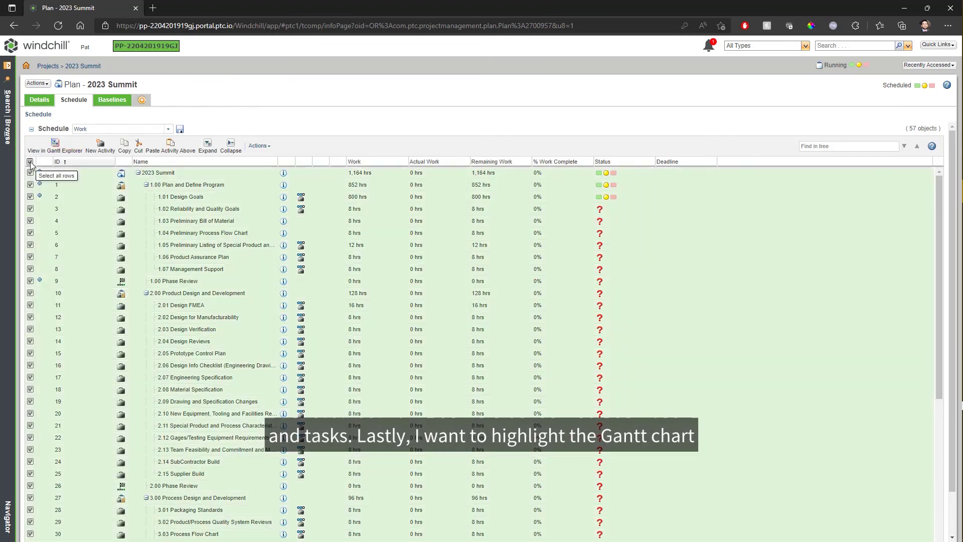
click(55, 149)
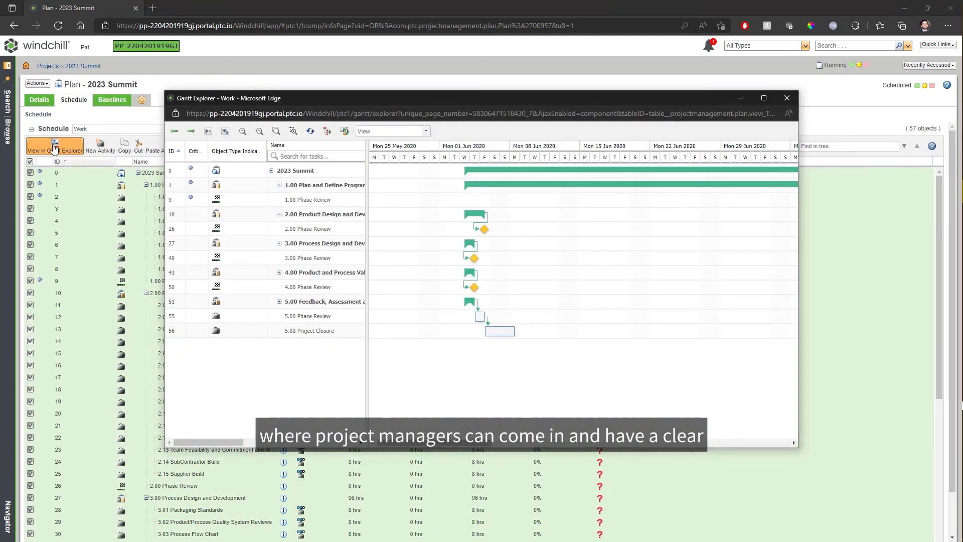
Expand 1.00 Plan and Define Program and widen the task name column
click(279, 185)
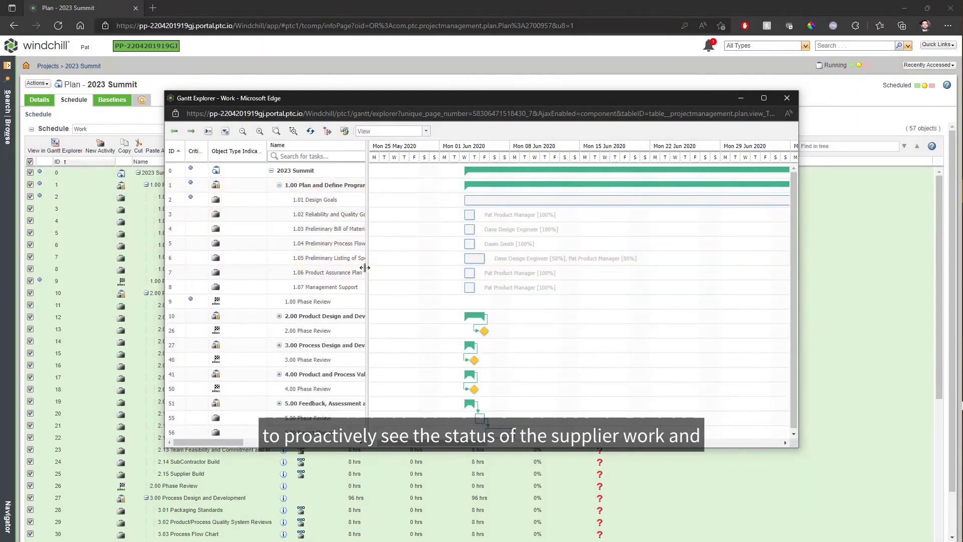
drag(366, 267, 395, 269)
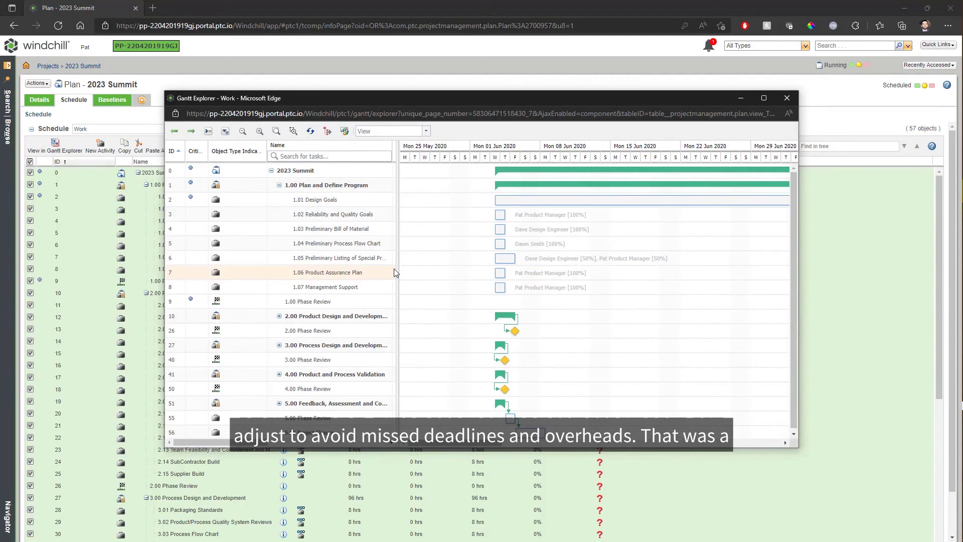